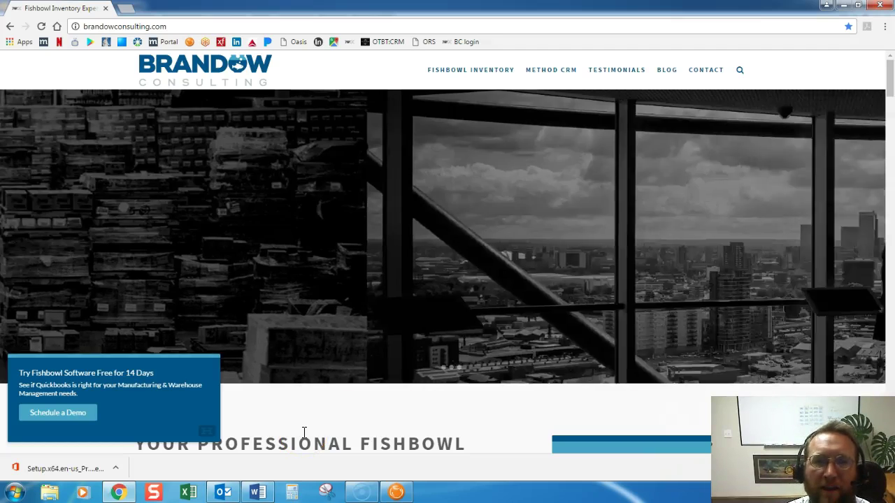
- Minimize Chrome to reveal the Fishbowl Client Shipping module behind it
left_click(319, 436)
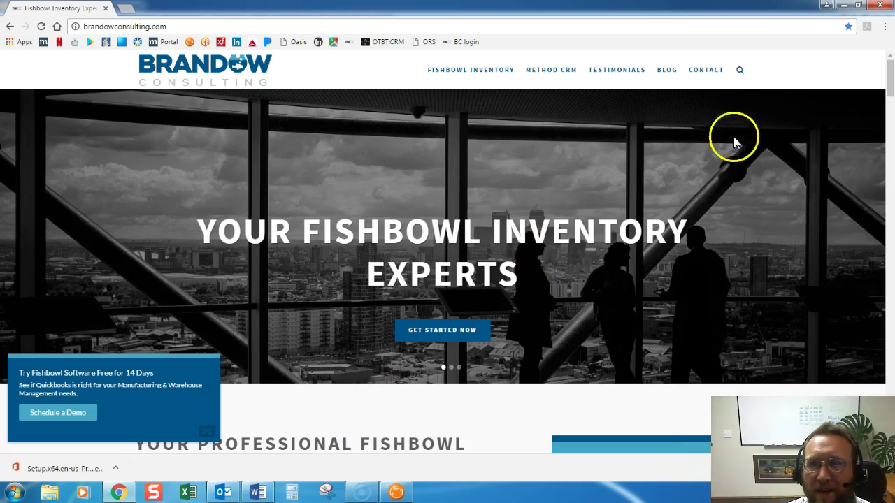
left_click(841, 9)
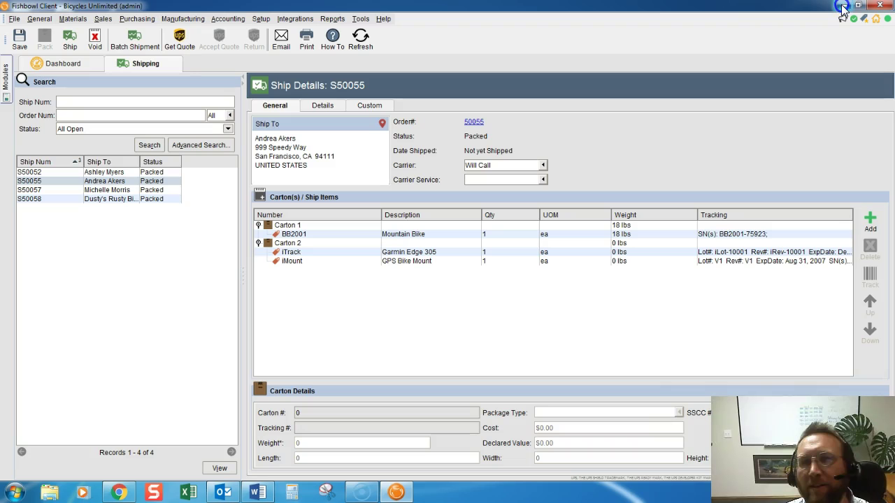
left_click(686, 110)
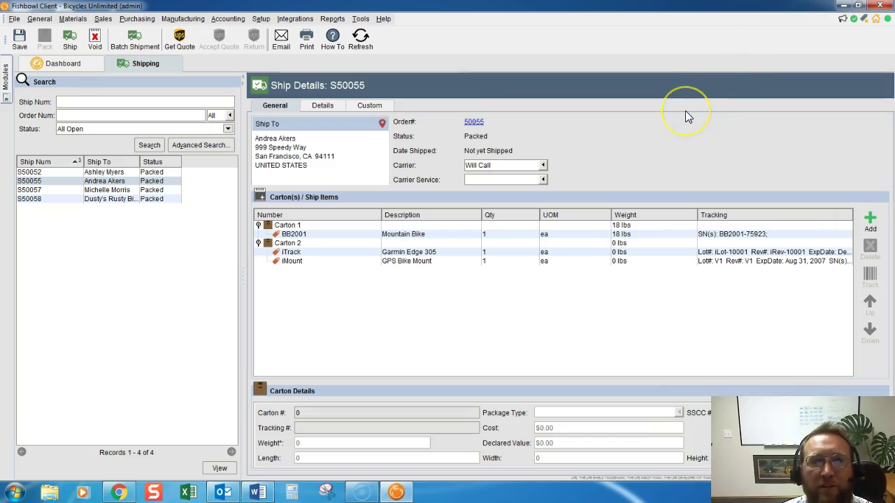
left_click(463, 119)
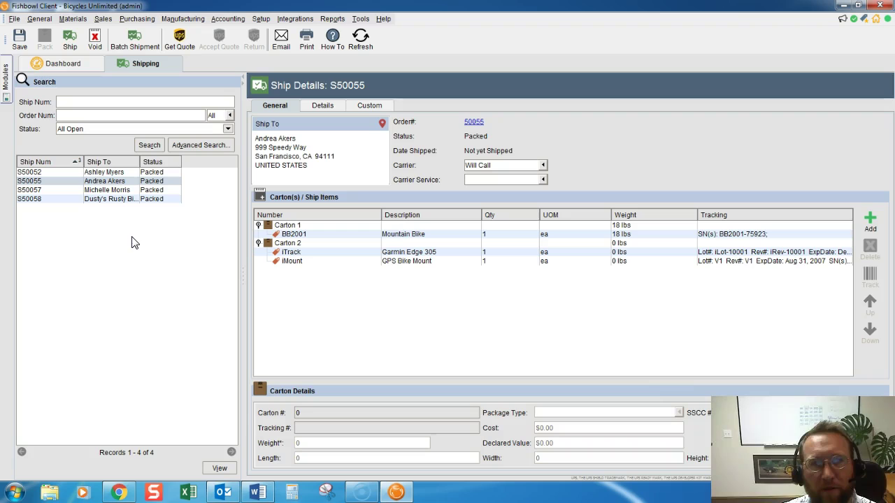
- Ship packed order S50052 via UPS Next Day Air and accept the ship confirmation
left_click(109, 173)
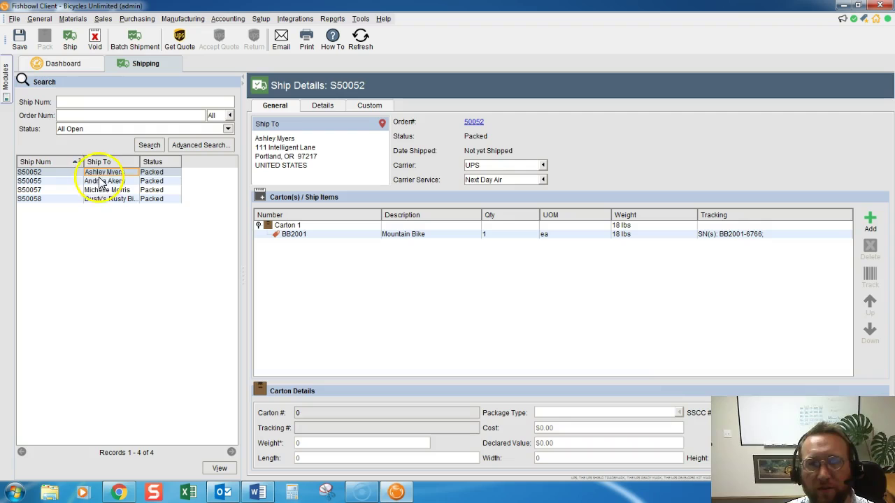
left_click(71, 43)
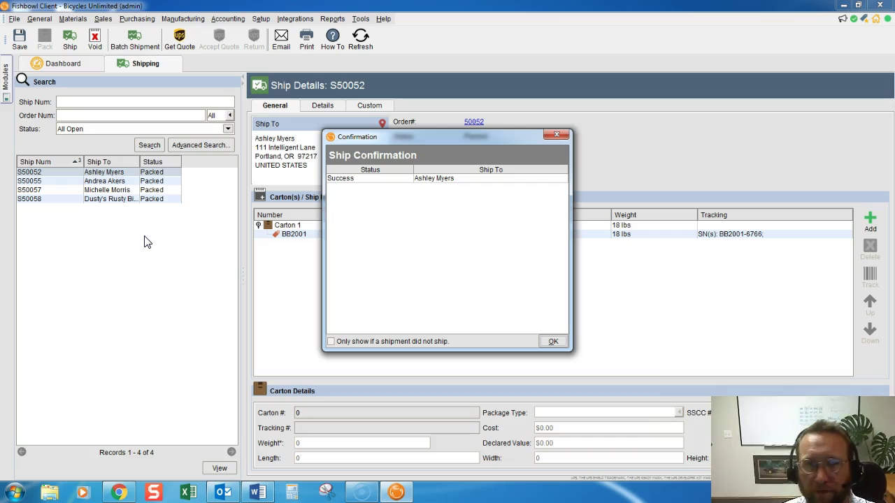
left_click(554, 342)
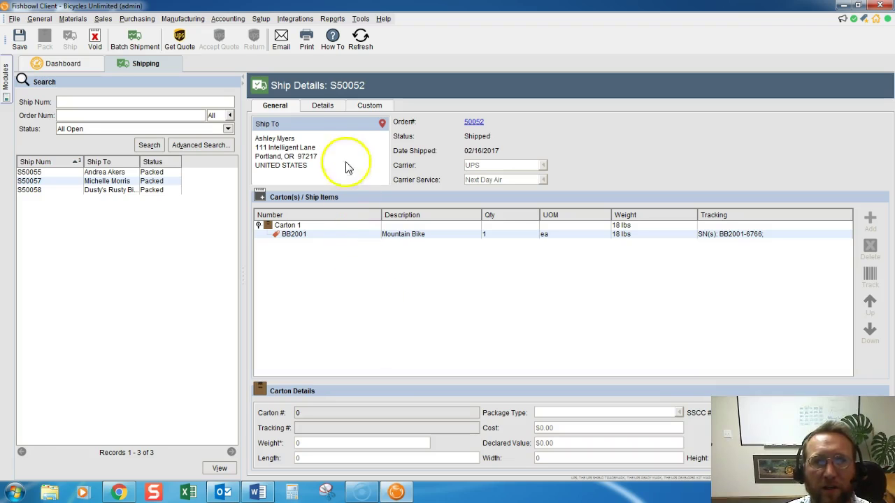
left_click(282, 39)
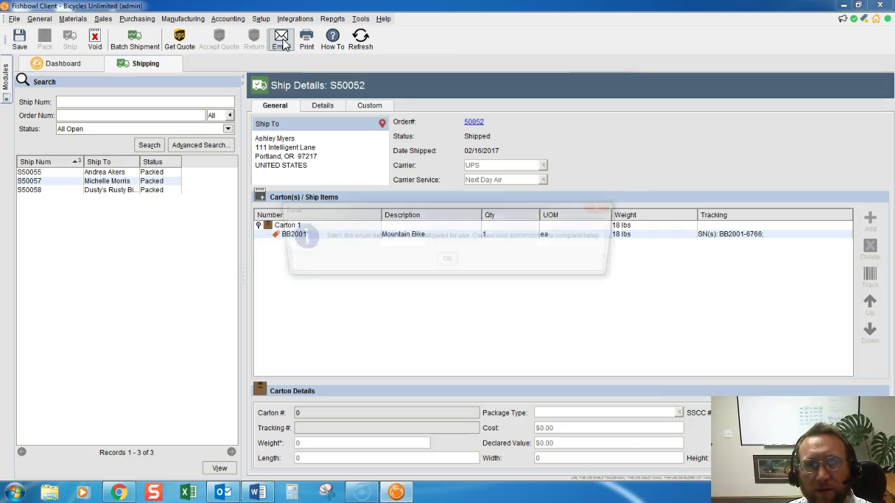
left_click(446, 262)
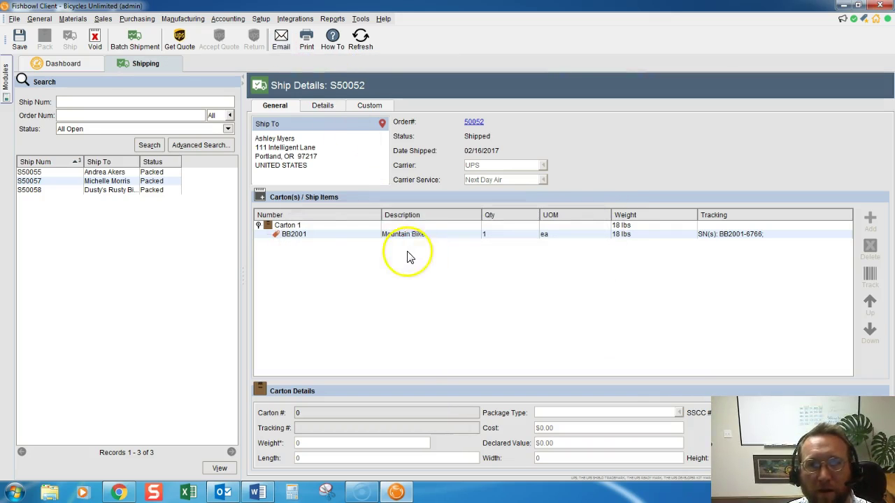
left_click(356, 21)
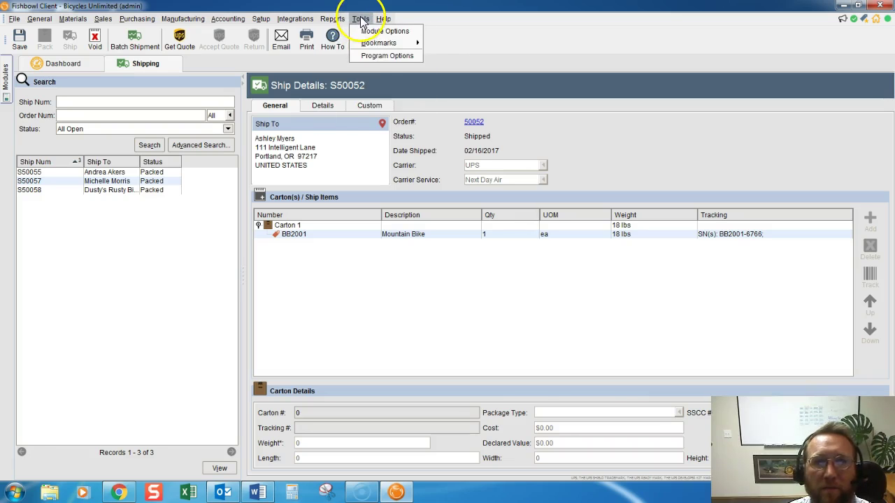
left_click(381, 56)
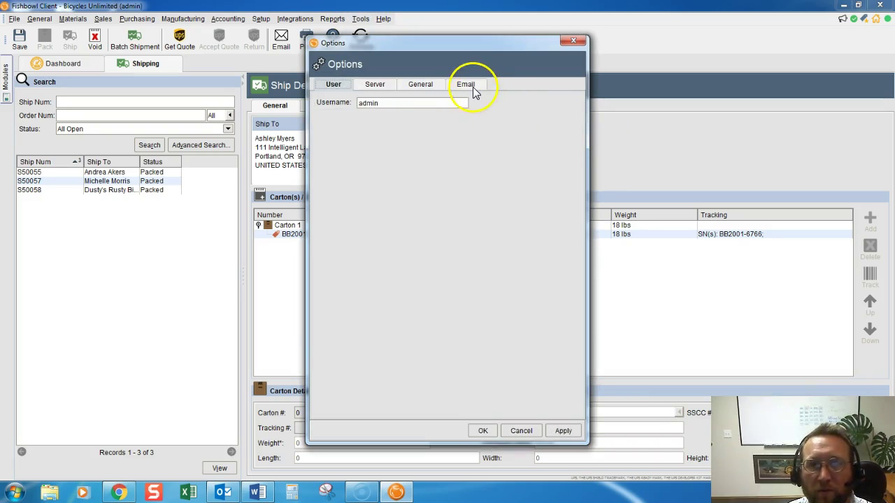
left_click(465, 84)
left_click(425, 118)
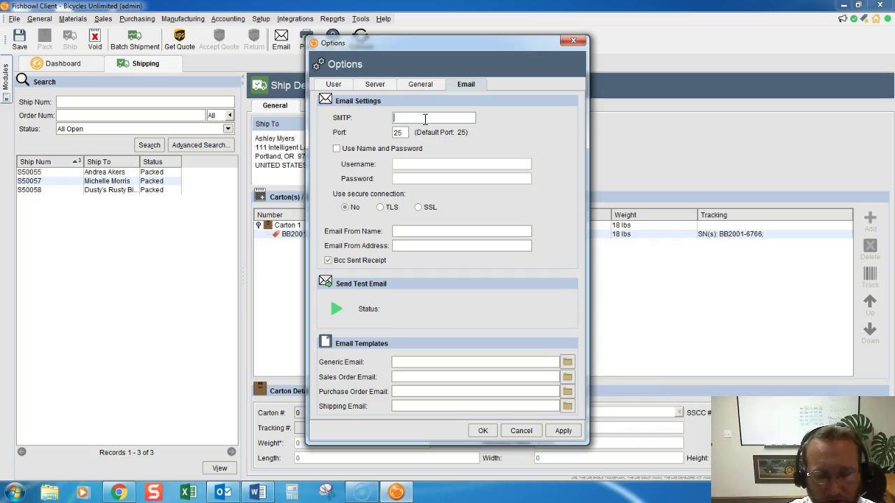
type("gmail")
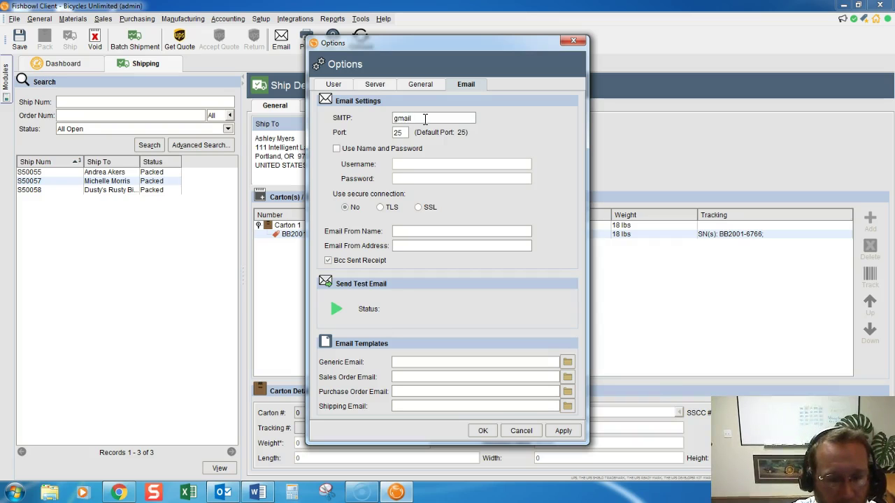
type("@smtp.")
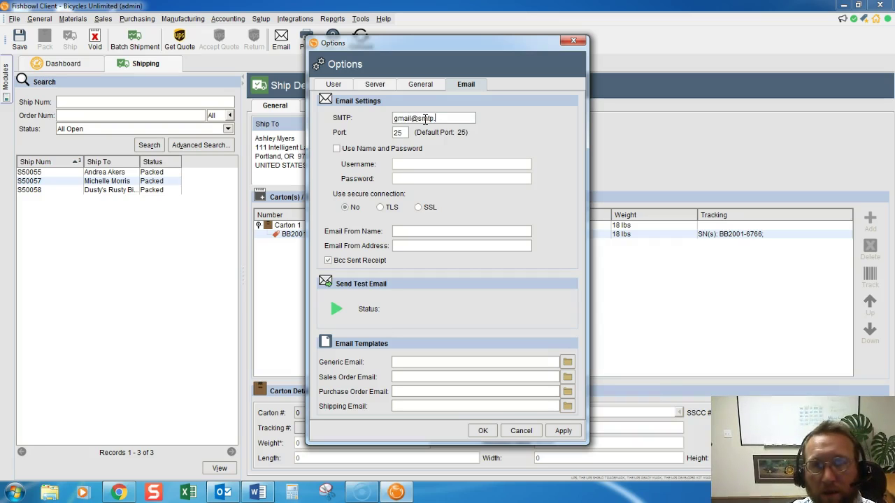
type("com")
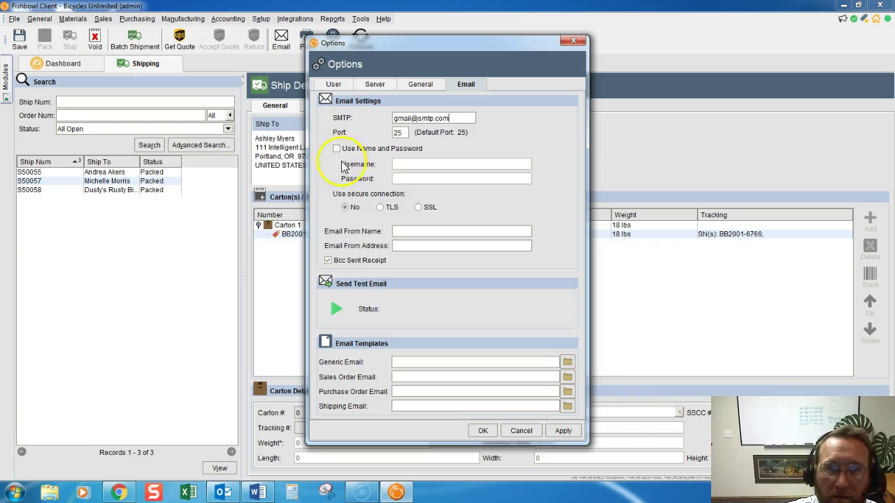
left_click(567, 431)
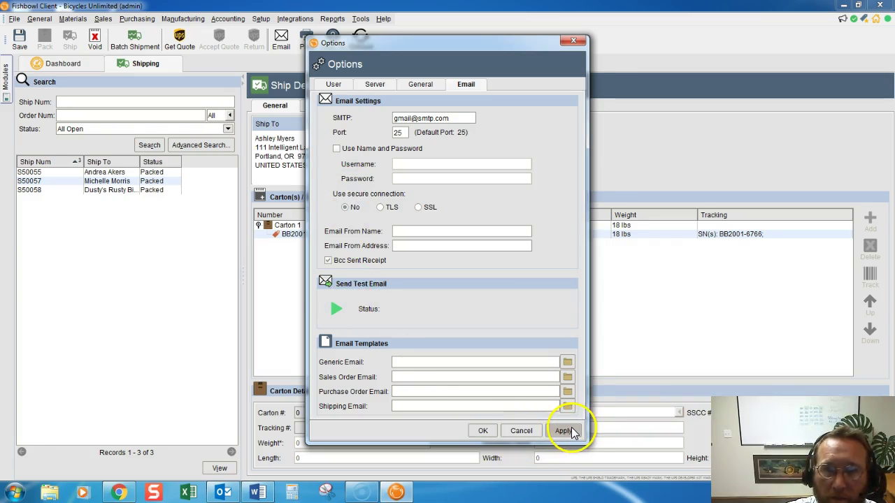
left_click(448, 261)
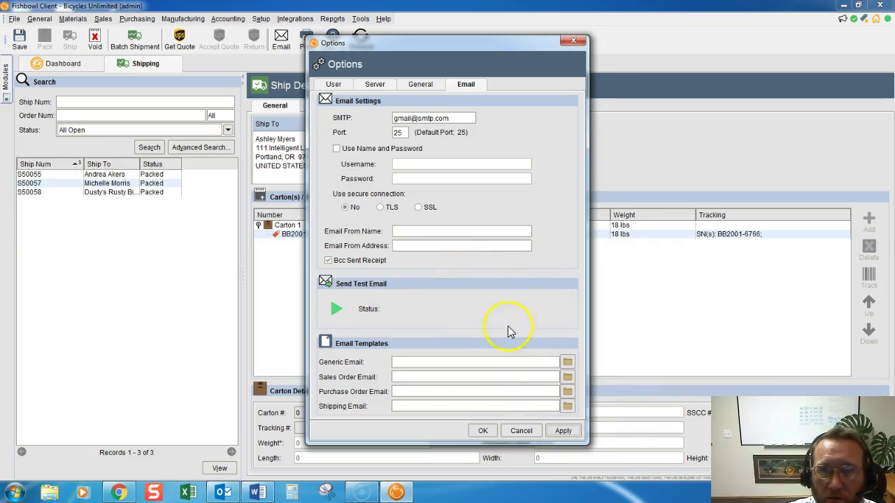
- Enter the sender name and sender e-mail address, then apply and close Program Options
left_click(479, 432)
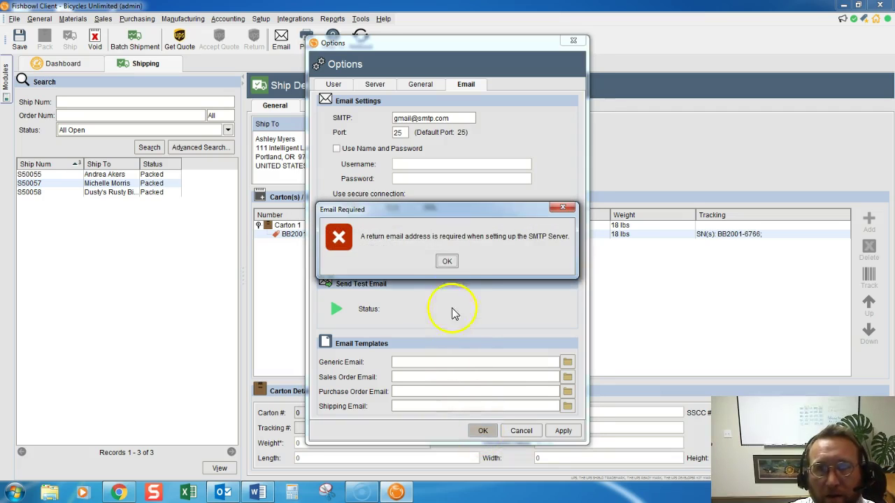
left_click(447, 260)
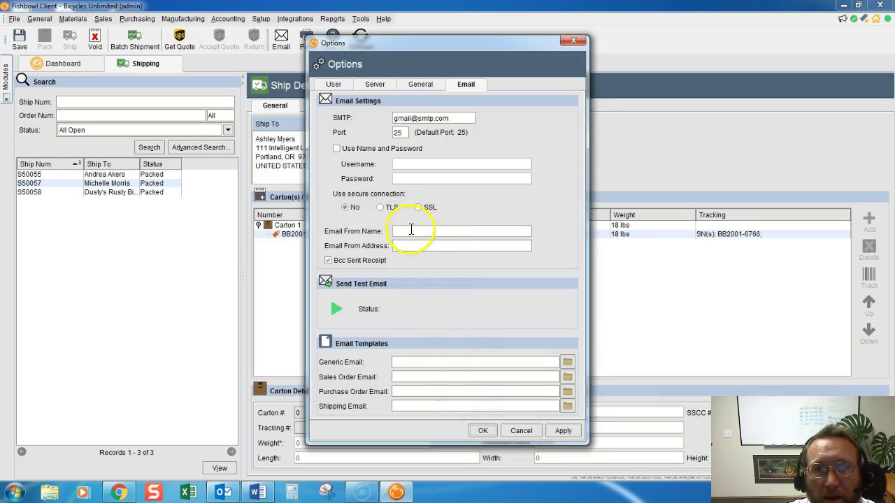
left_click(411, 230)
type("lance")
key("Tab")
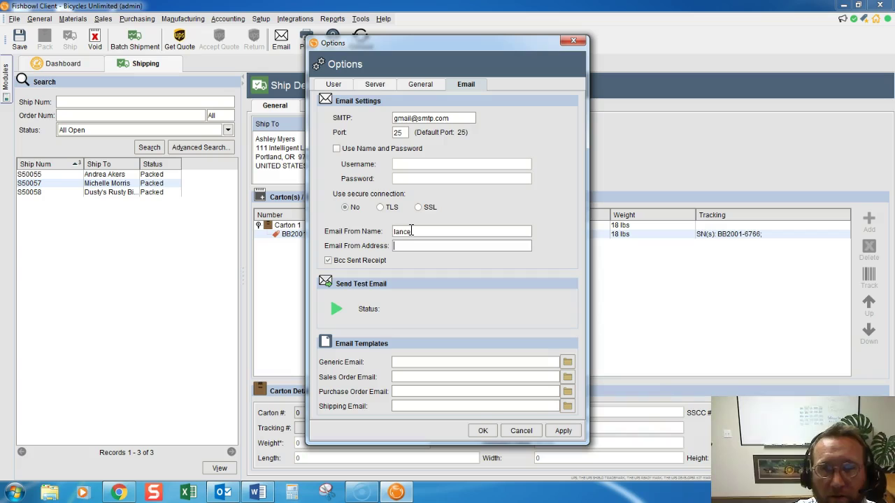
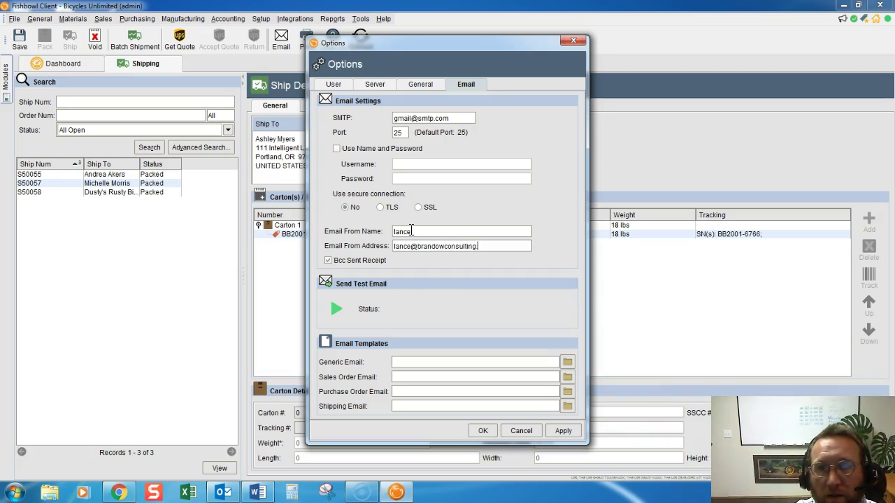
left_click(565, 432)
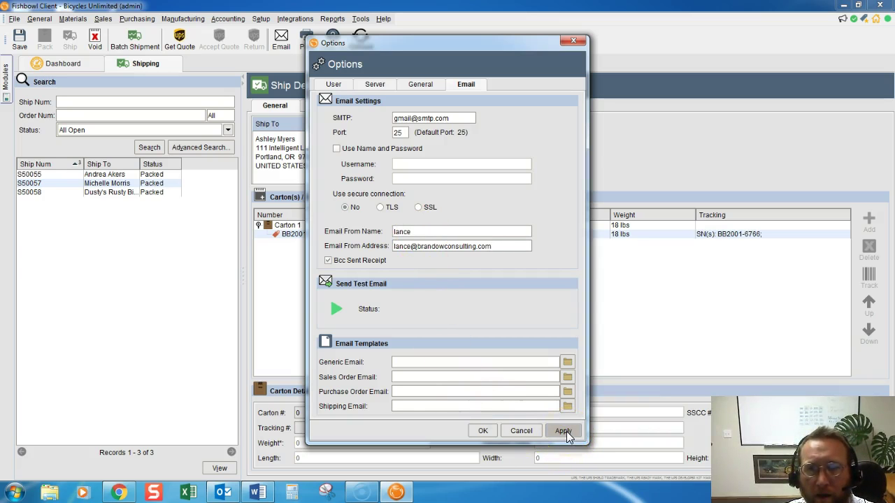
left_click(476, 433)
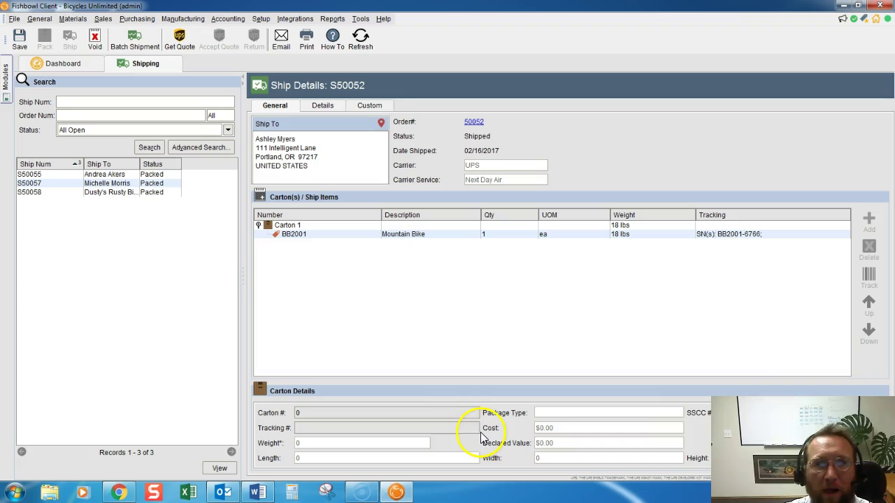
- Open a compose email for S50052 to the customer with the shipment PDF, checking To, subject and body
left_click(430, 348)
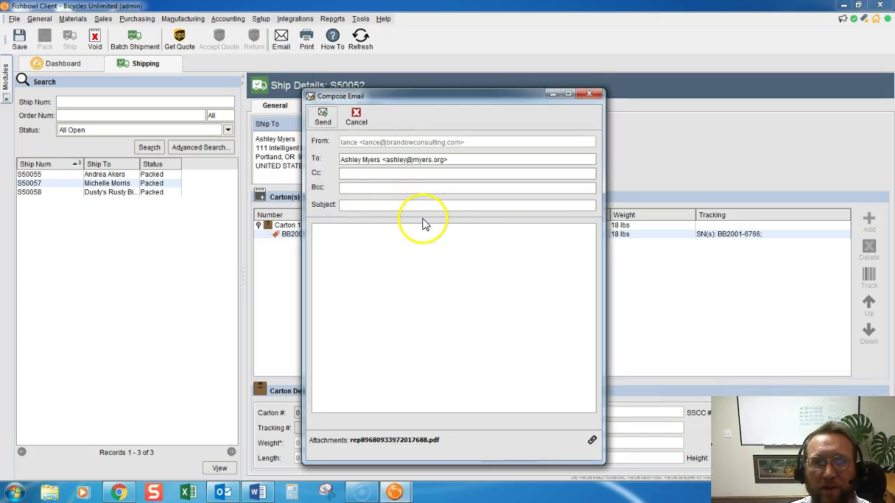
triple_click(456, 160)
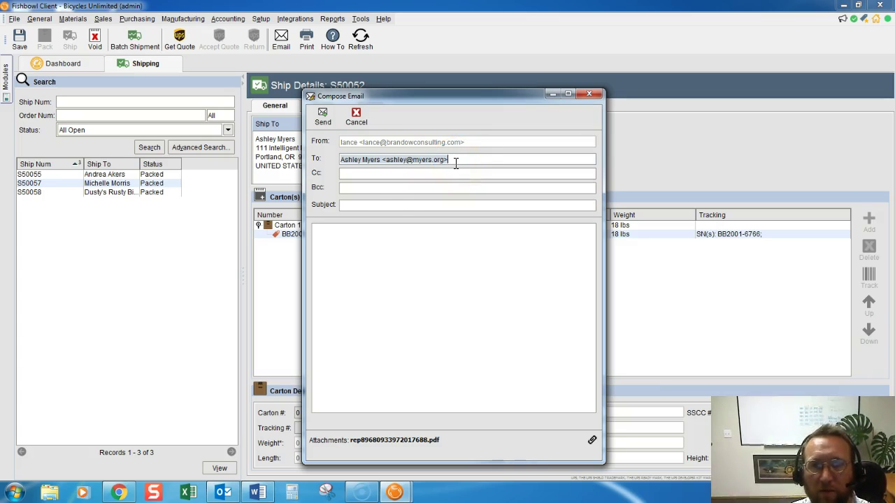
left_click(374, 271)
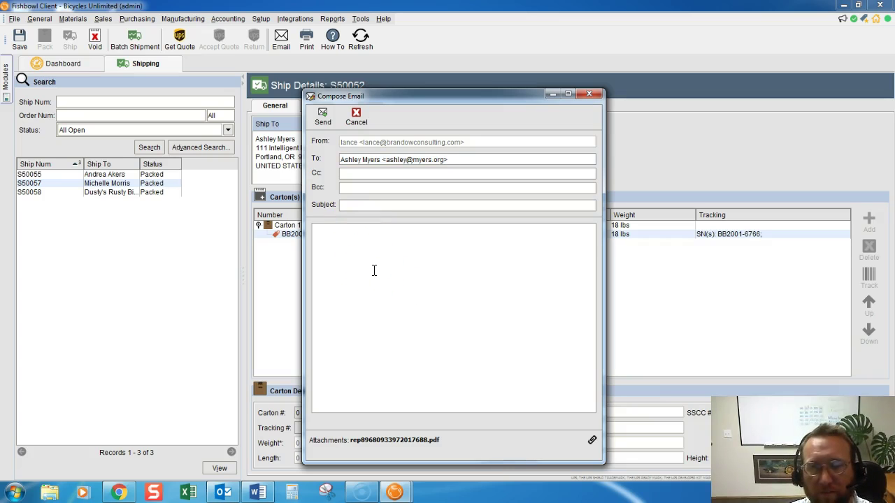
left_click(354, 205)
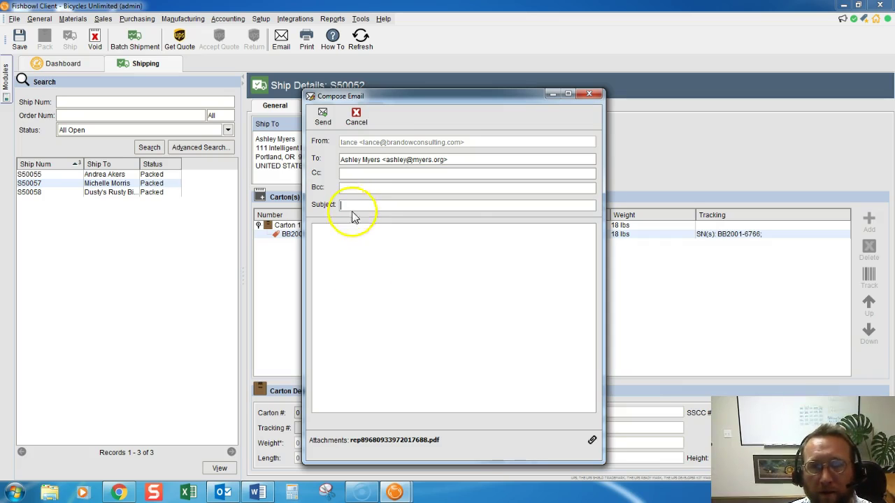
left_click(356, 258)
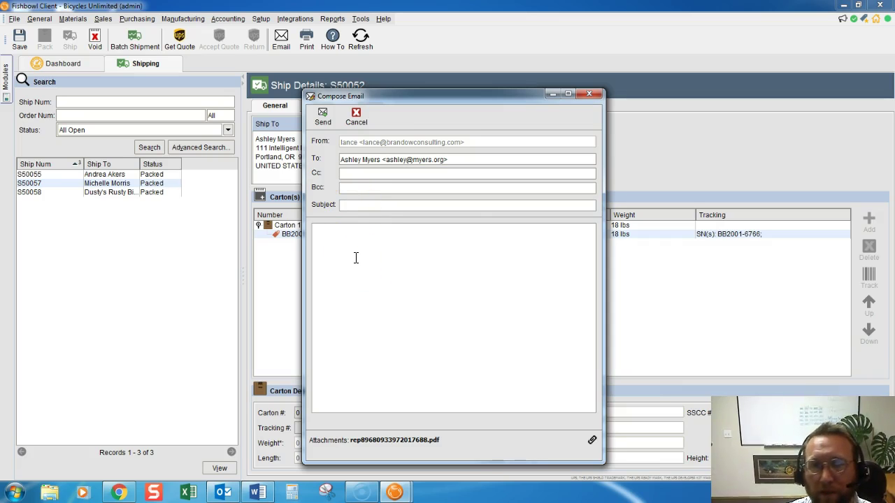
- Discard the email draft and go to the Email tab of Program Options
left_click(588, 93)
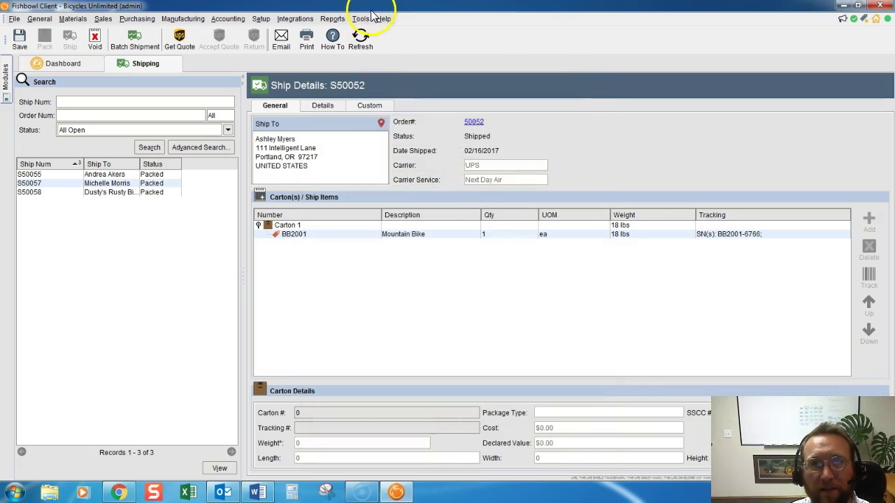
left_click(360, 19)
left_click(371, 55)
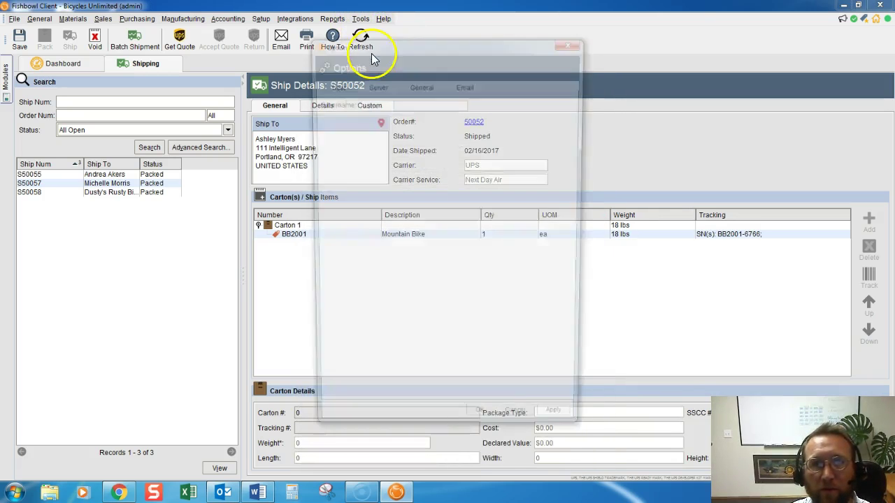
left_click(465, 84)
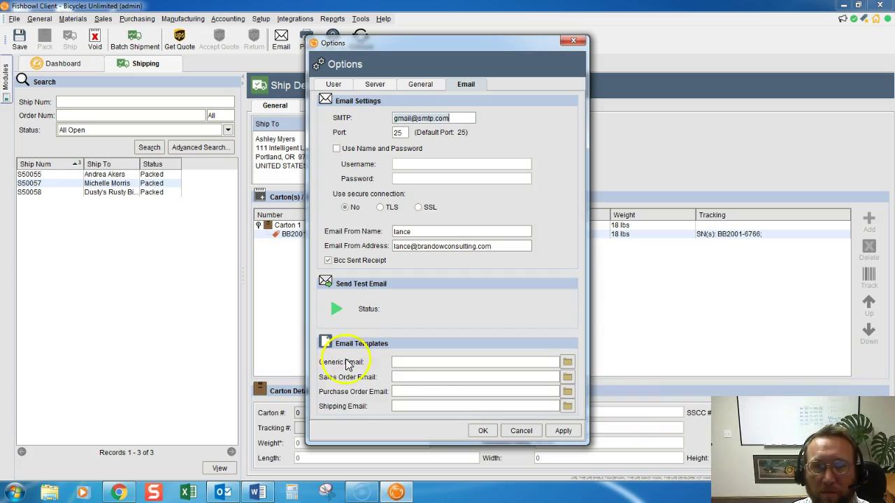
left_click(430, 378)
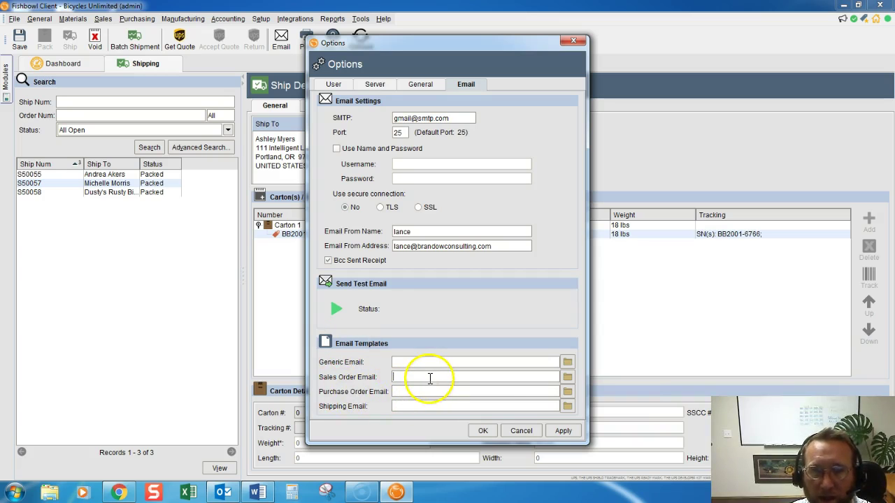
- Pick Ship_Template.txt from C:\Program Files\Fishbowl17\client\email-templates as the shipping template and save
left_click(567, 406)
left_click(489, 184)
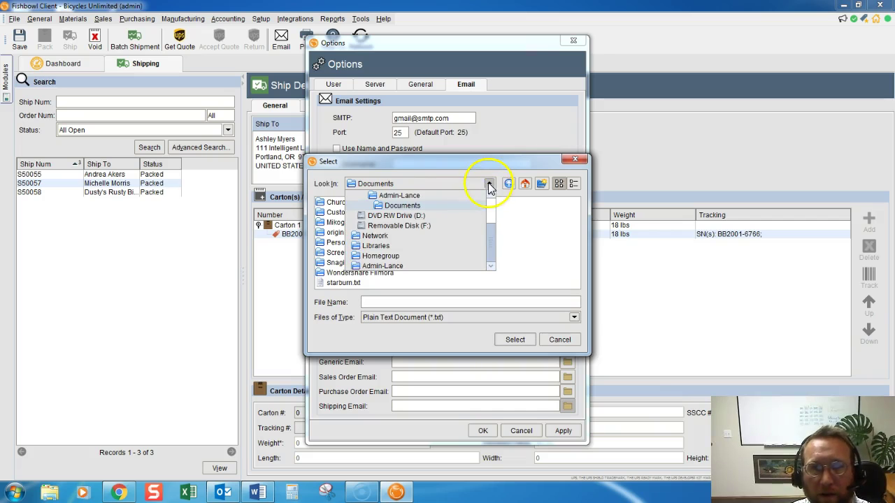
left_click_drag(489, 242, 489, 210)
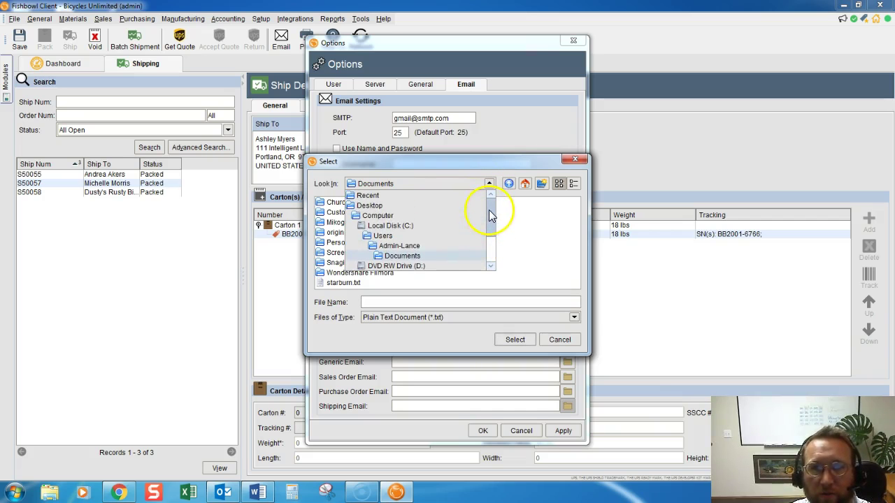
left_click(412, 233)
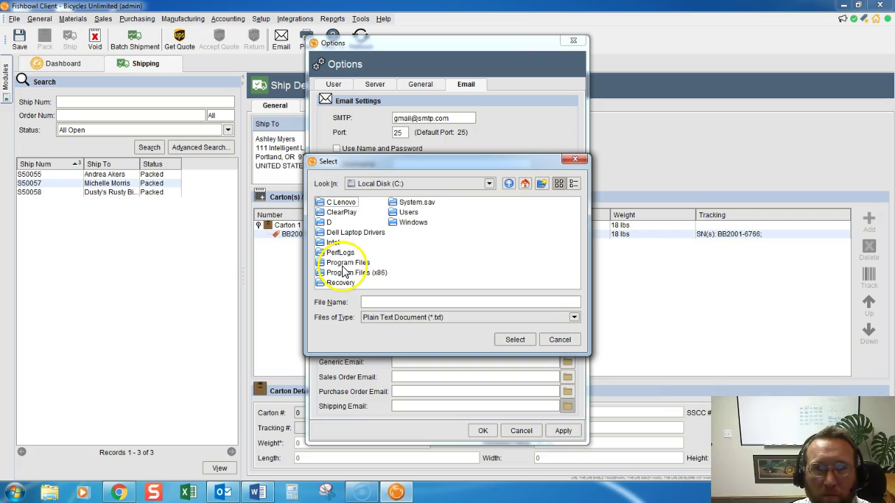
double_click(346, 263)
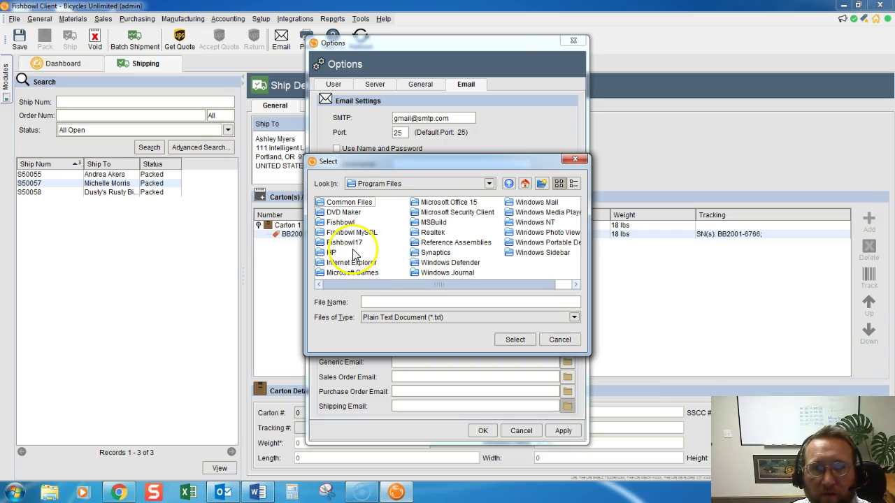
double_click(345, 242)
double_click(336, 207)
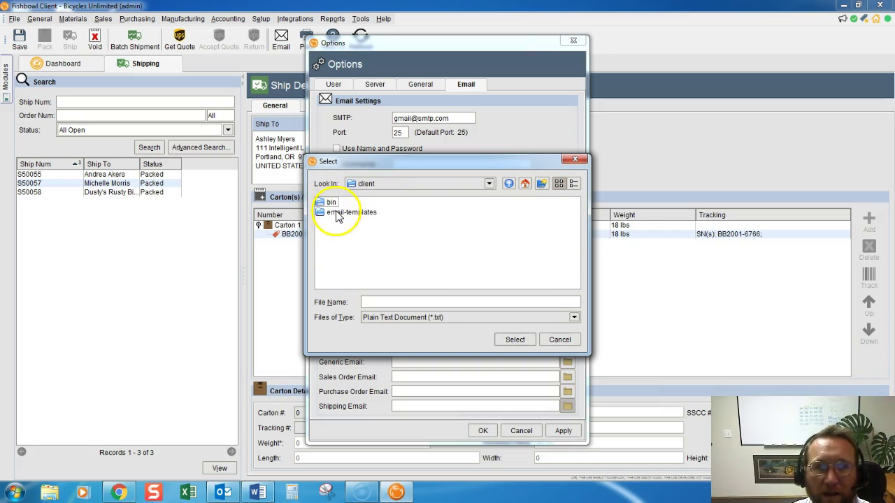
double_click(337, 213)
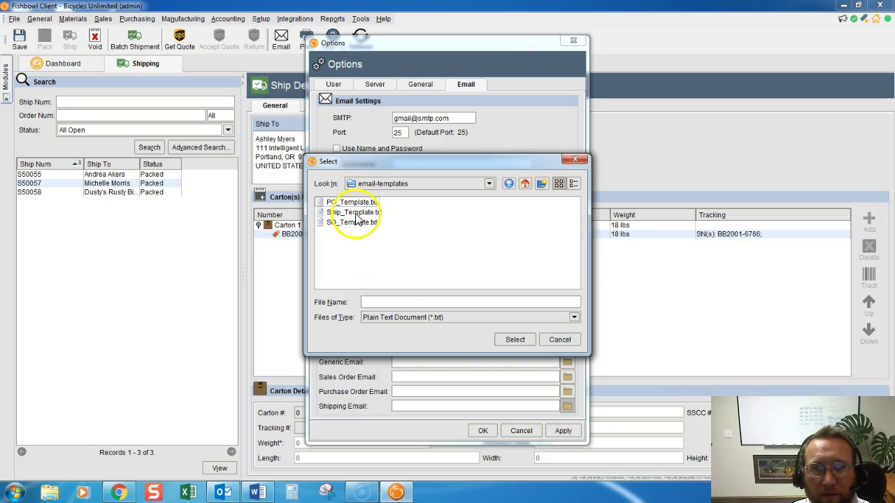
left_click(355, 213)
left_click(515, 340)
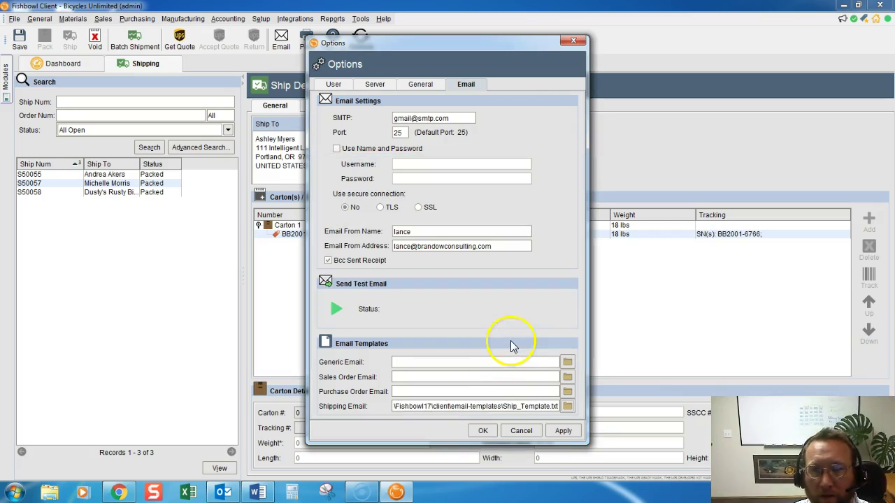
left_click(482, 431)
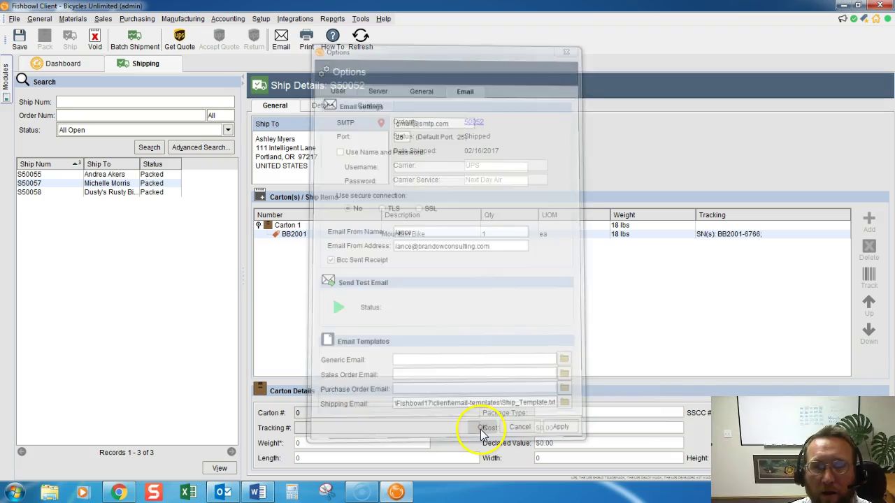
left_click(281, 41)
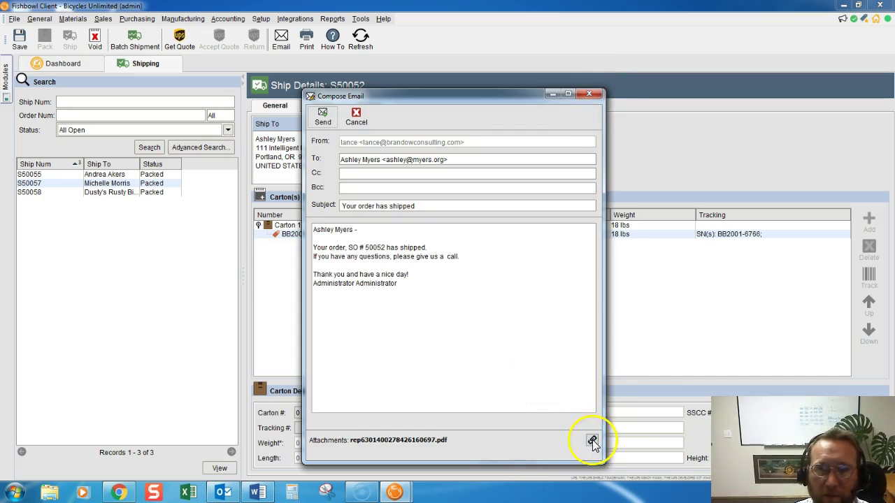
left_click(592, 93)
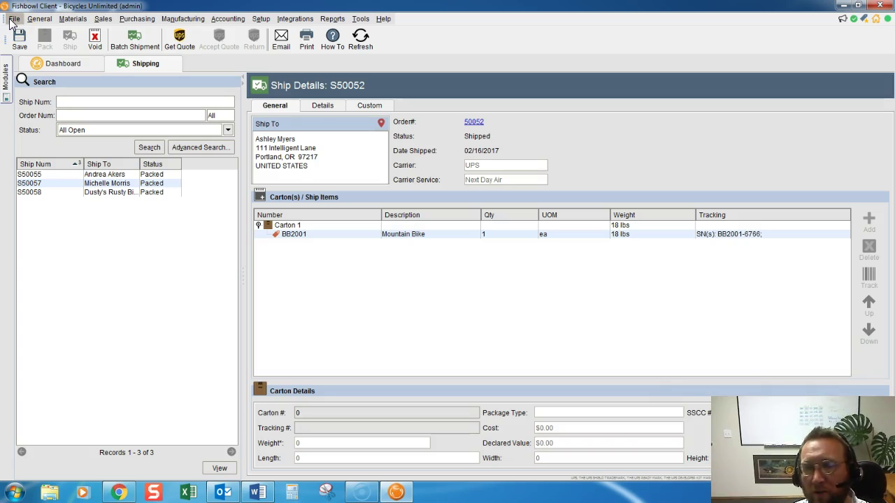
left_click(360, 19)
left_click(383, 31)
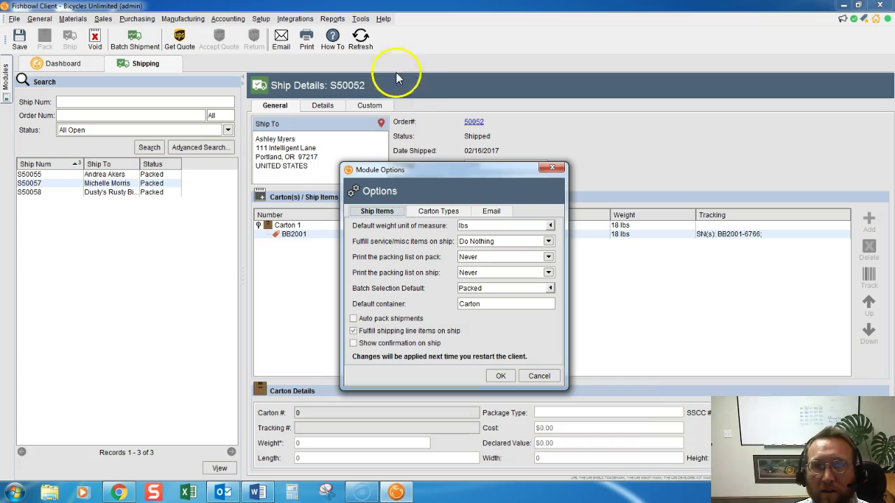
left_click(489, 212)
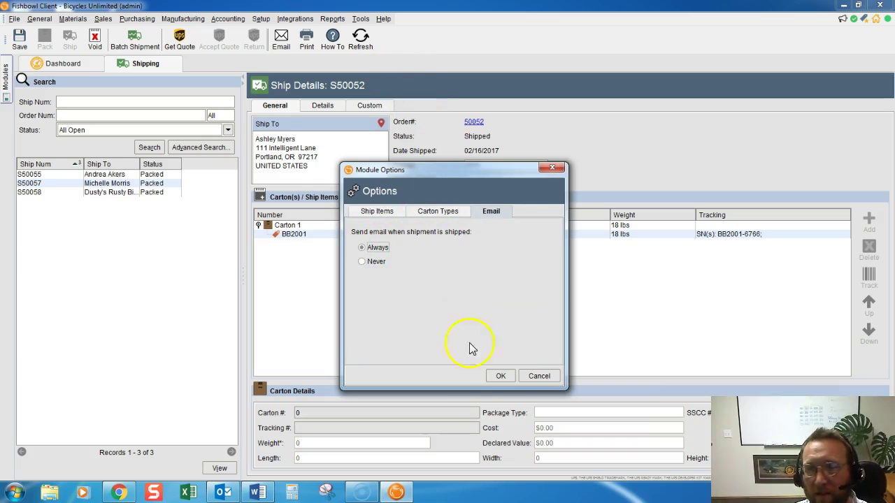
left_click(550, 168)
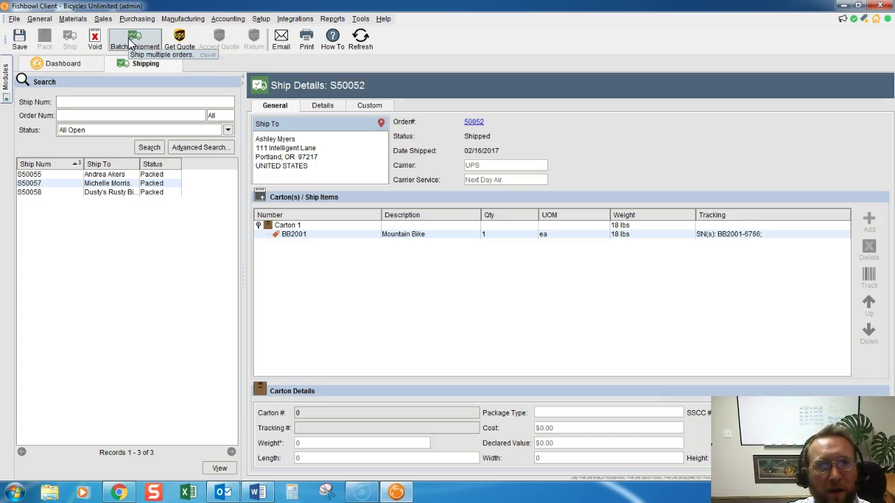
- Start a batch shipment for all carriers, listing packed shipments S50055, S50057 and S50058
left_click(130, 43)
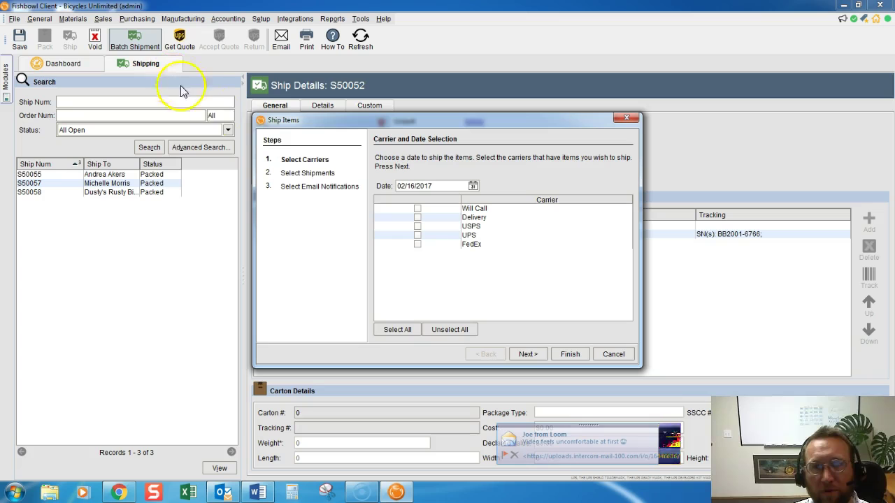
left_click(418, 244)
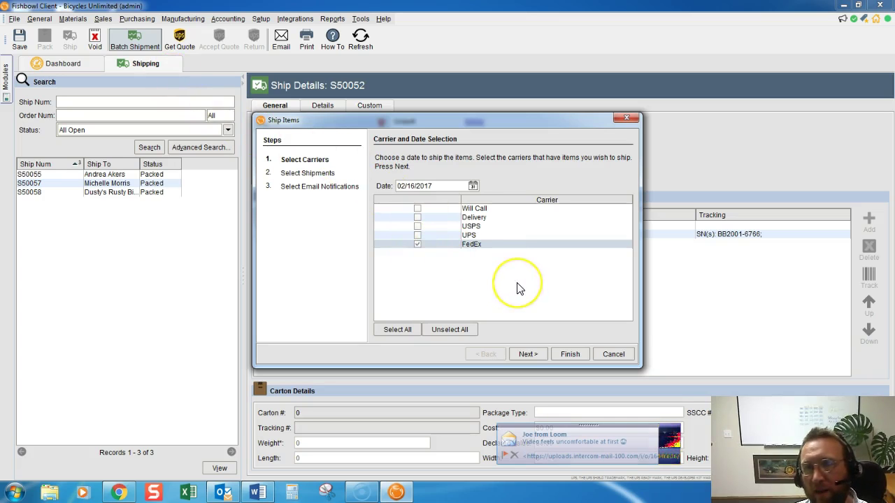
left_click(526, 353)
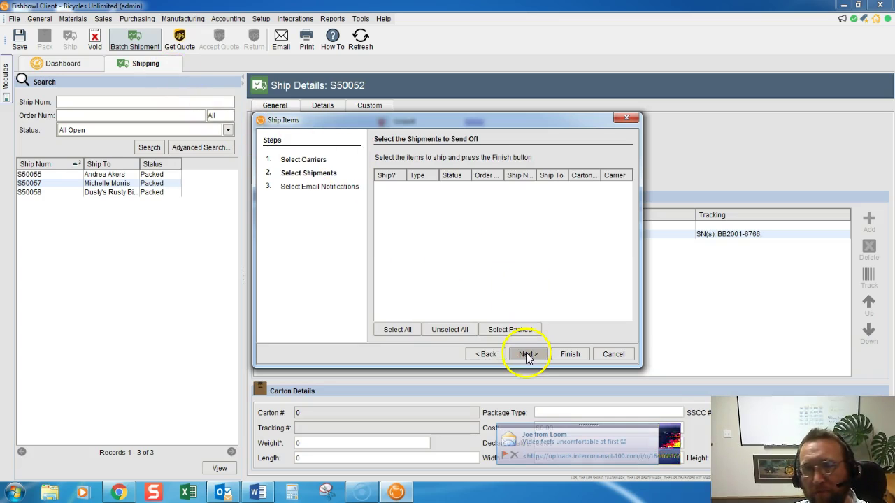
left_click(487, 354)
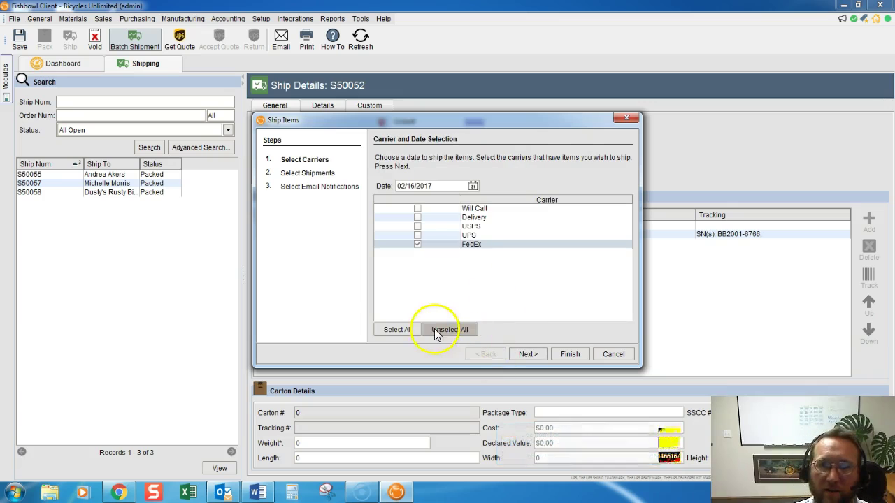
left_click(395, 332)
left_click(529, 355)
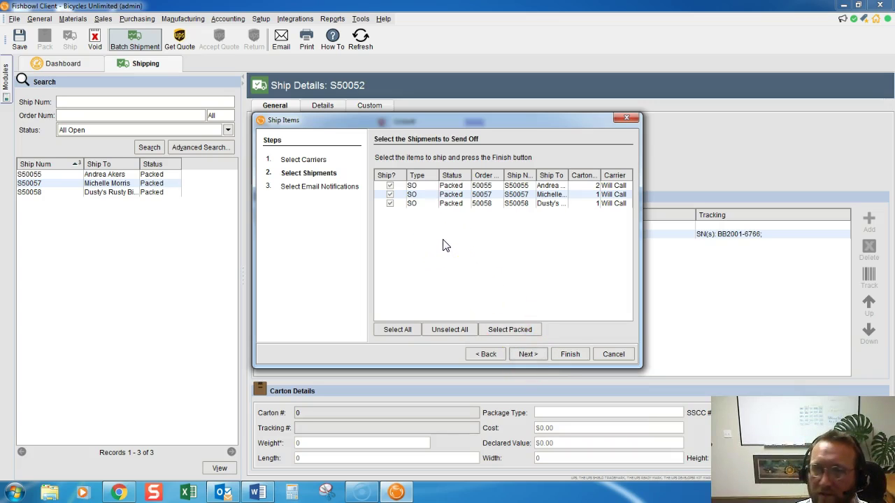
left_click(430, 224)
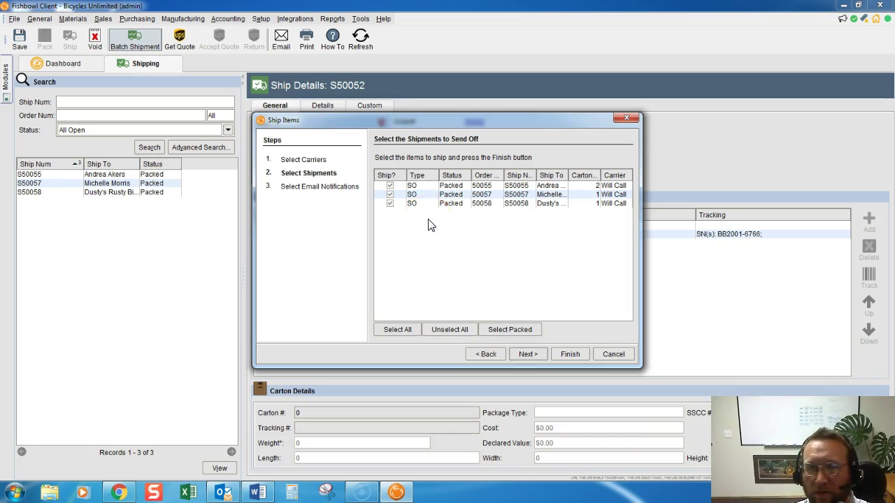
left_click(390, 185)
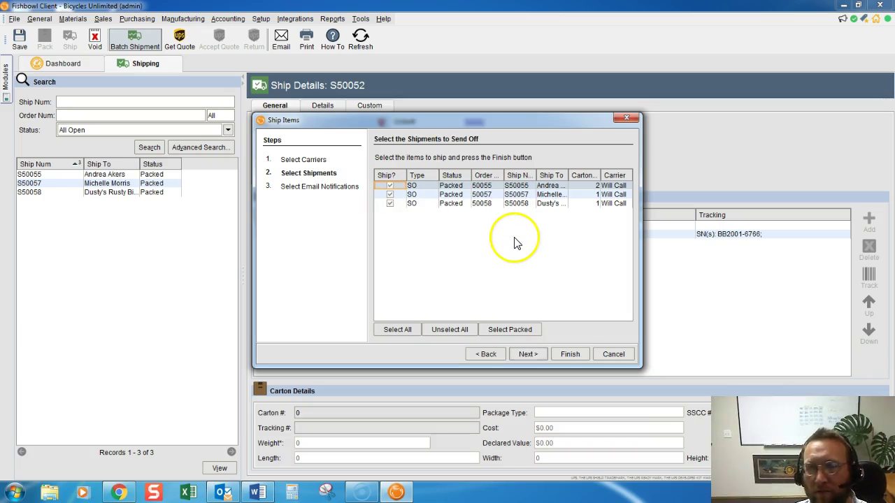
- Advance the batch wizard to email notifications, with only order 50055 set to notify
left_click(528, 354)
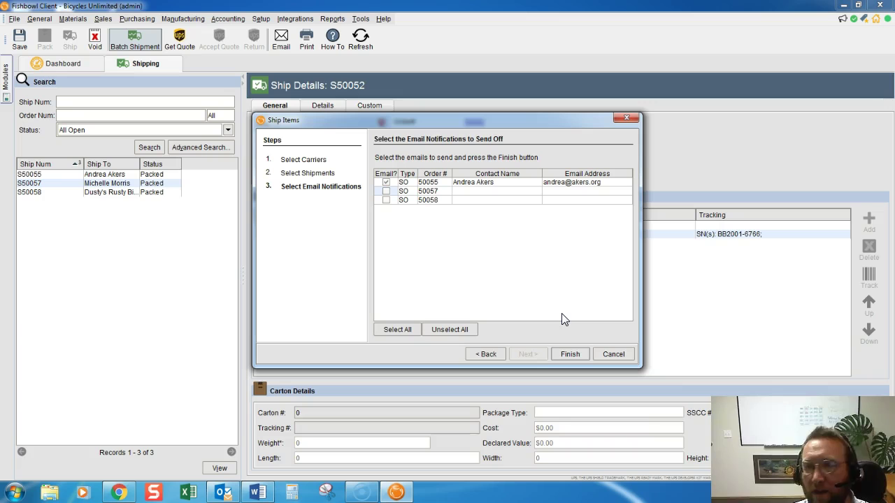
- Finish the batch shipment and acknowledge the Ship Confirmation and Email Error messages
left_click(569, 354)
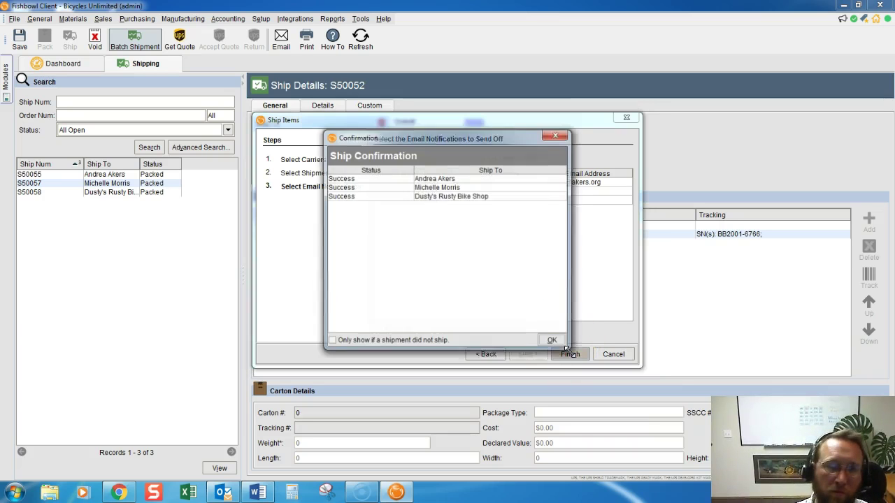
left_click(554, 341)
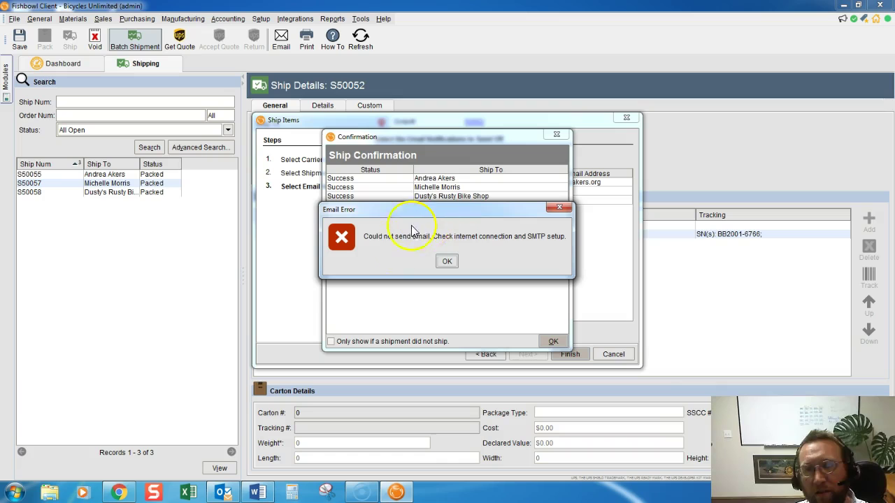
left_click(445, 262)
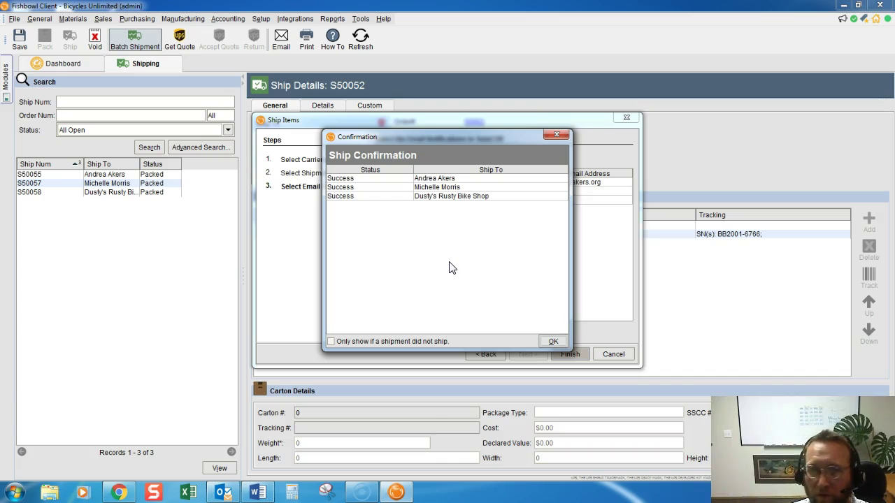
left_click(553, 341)
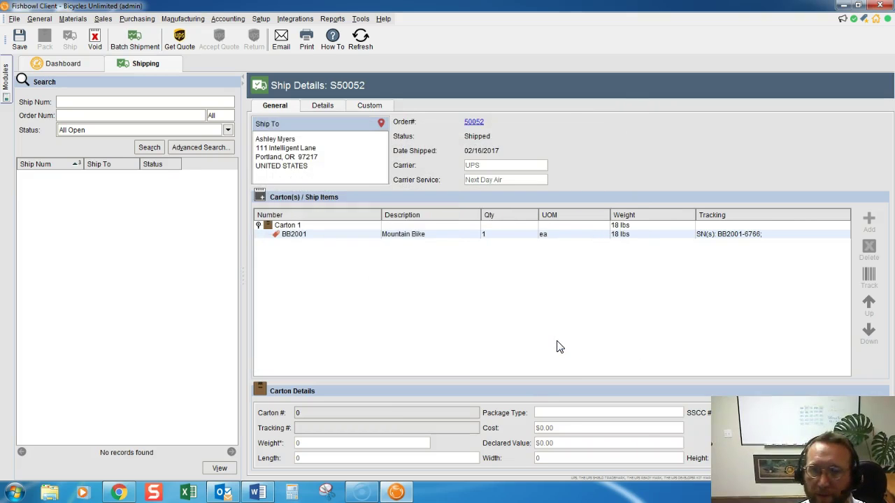